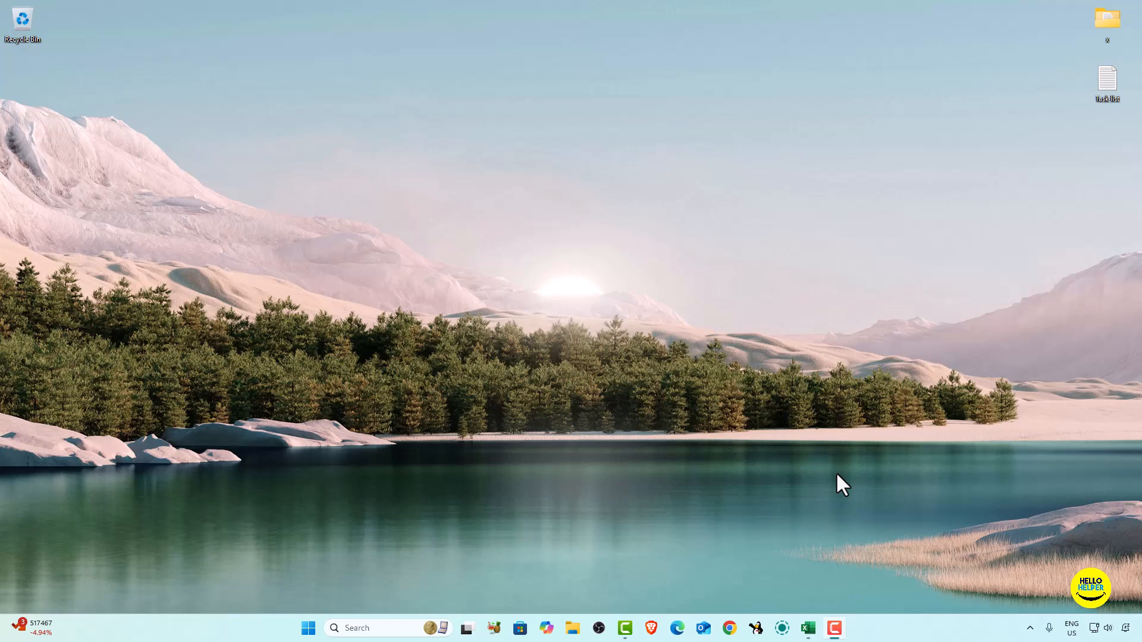
- Open Chrome with the second listed profile, go to docs.google.com and create a blank document
left_click(728, 628)
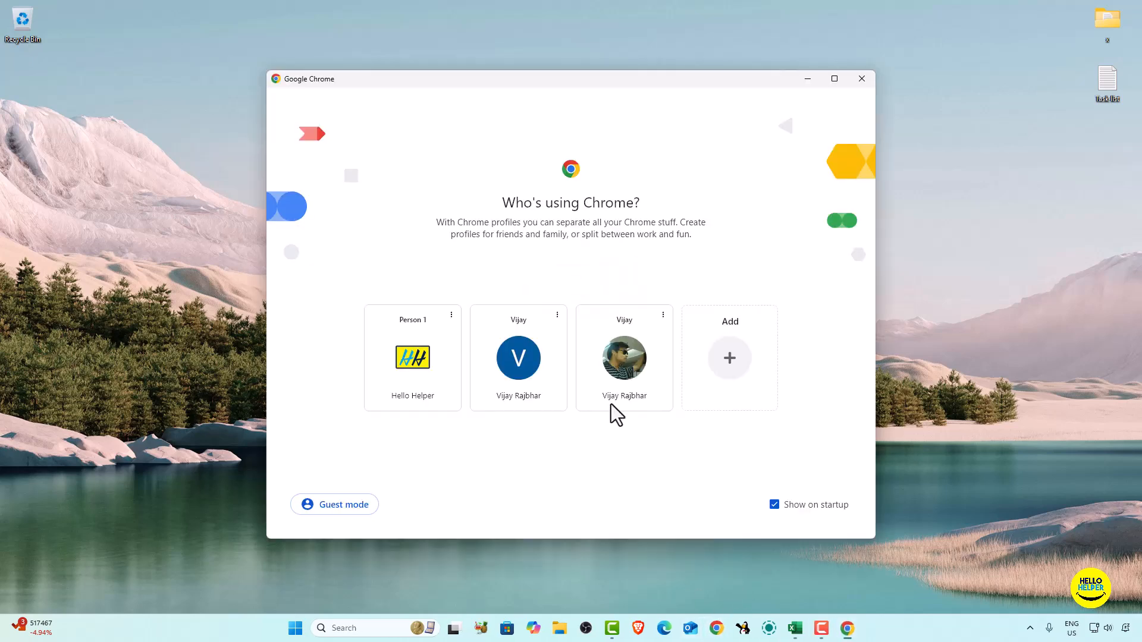
left_click(521, 355)
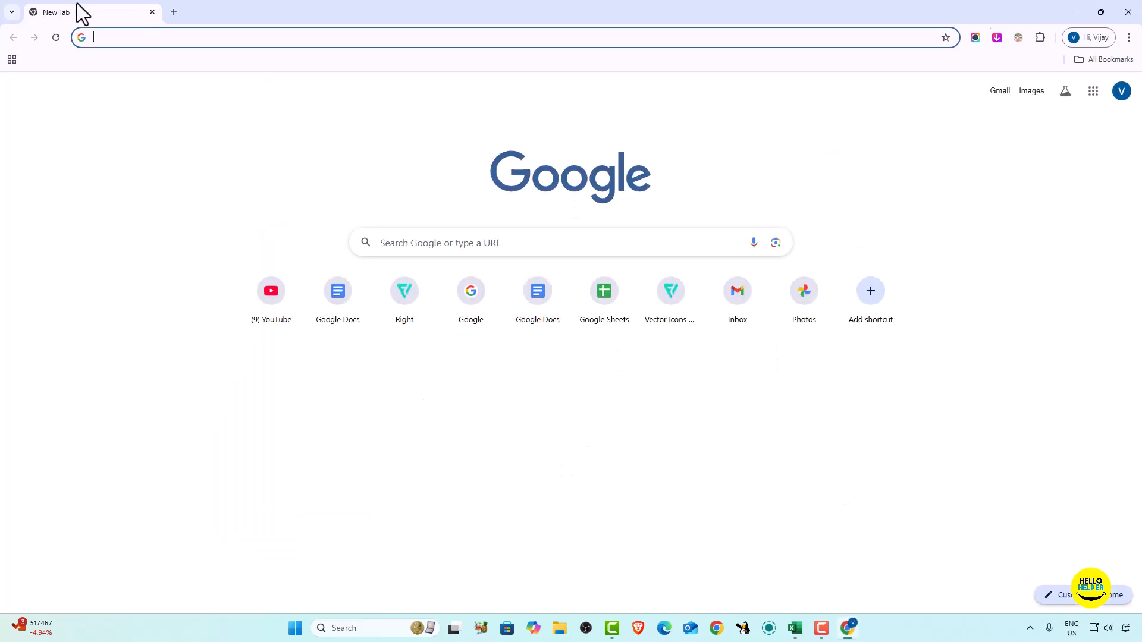
type("g")
key("BackSpace")
key("BackSpace")
type("docs.google.com")
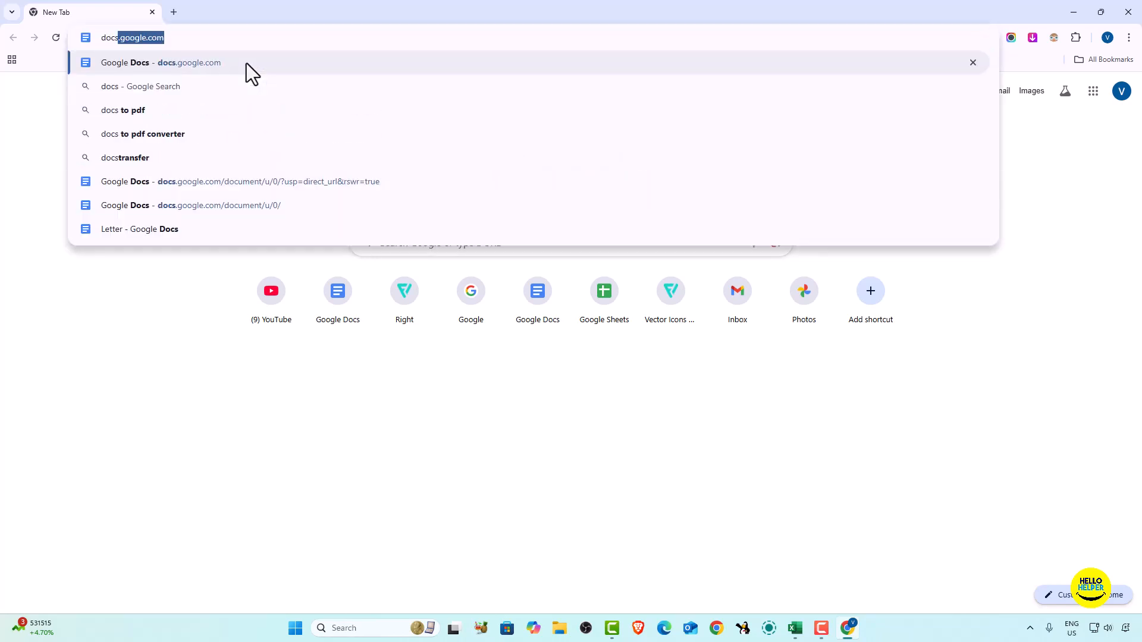
key("Return")
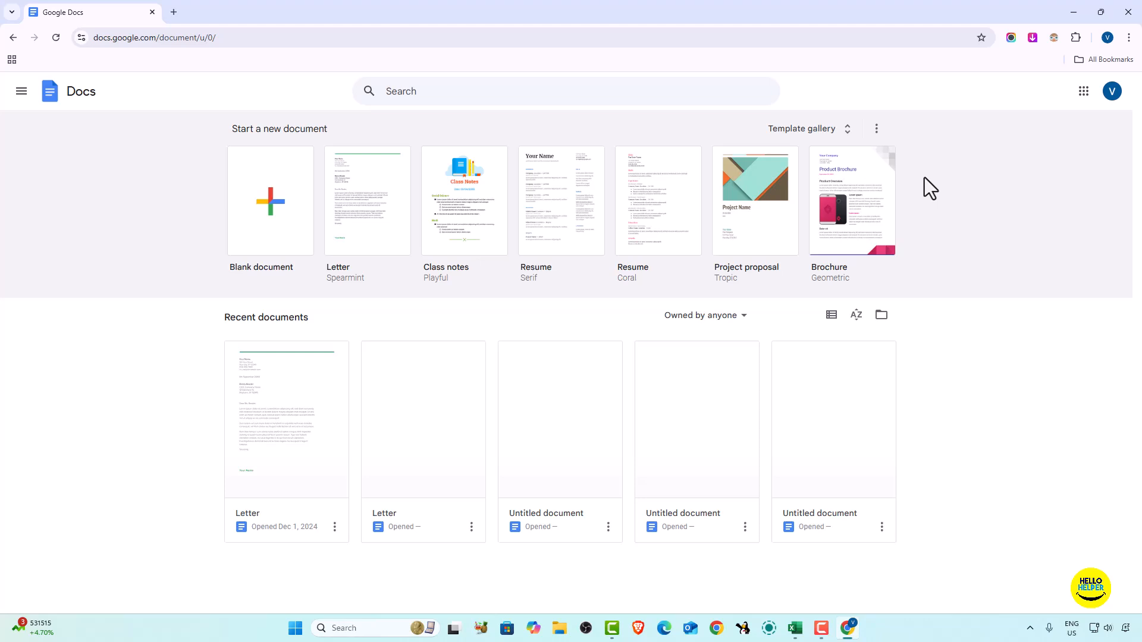
left_click(267, 205)
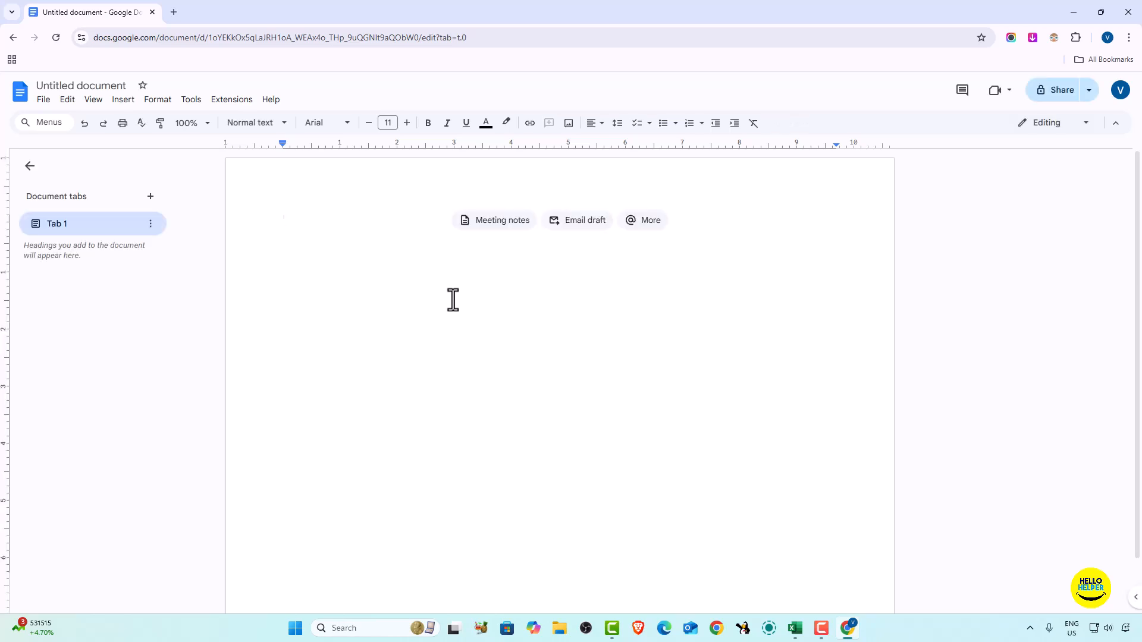
- Search the web for "lorem ipsum dummy text" in a new browser tab and open the lipsum.com result
left_click(173, 12)
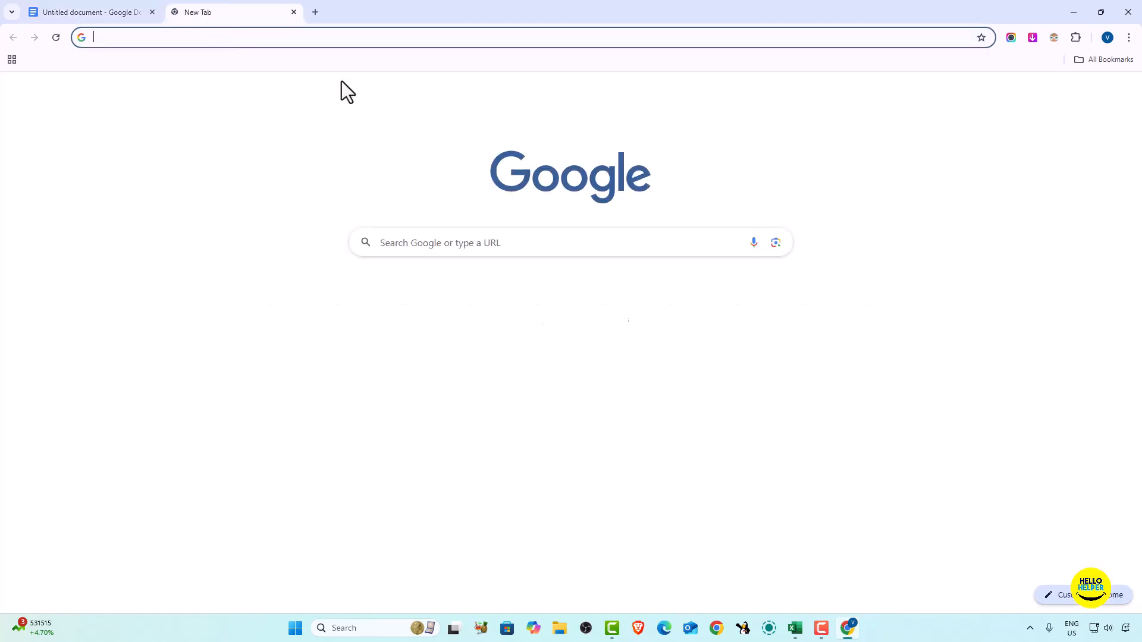
type("lorem")
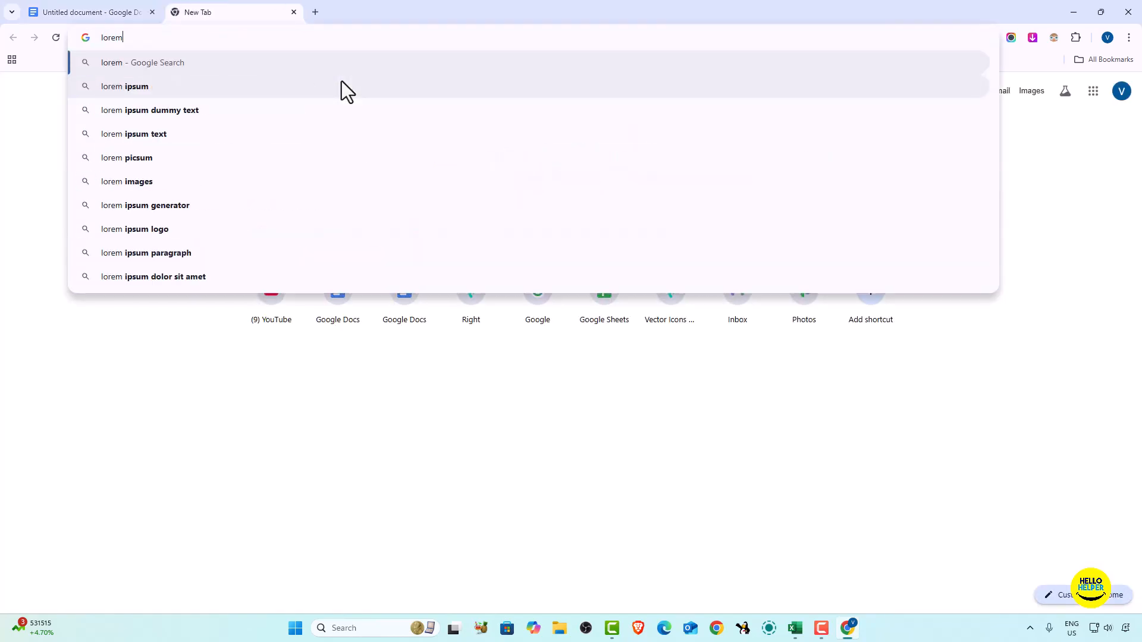
key("Down")
key("Down")
key("Return")
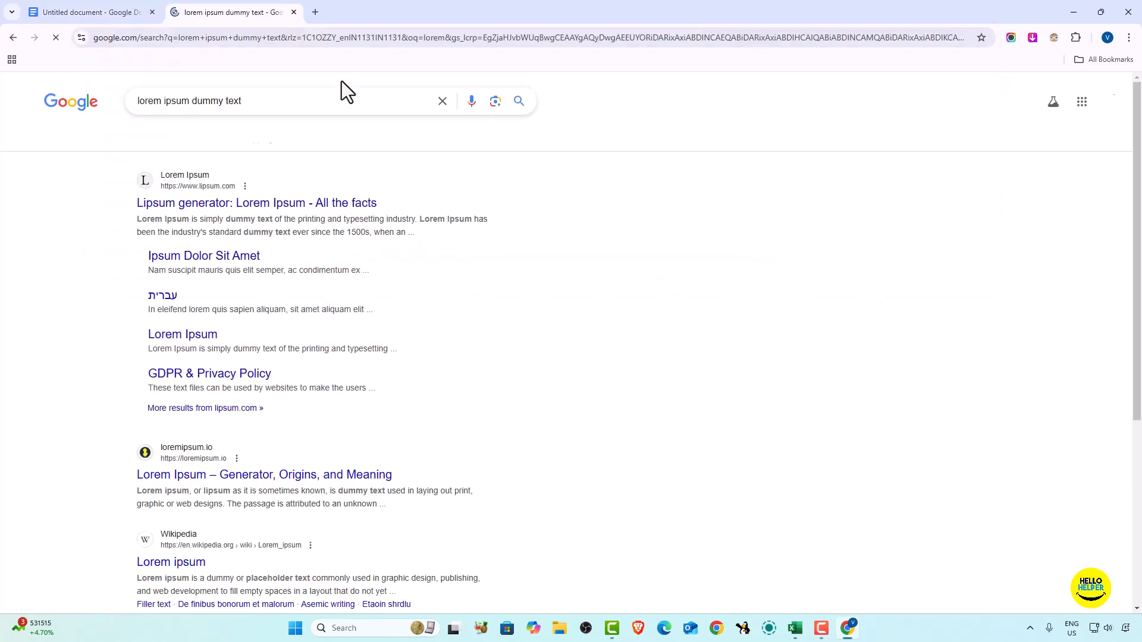
left_click(272, 205)
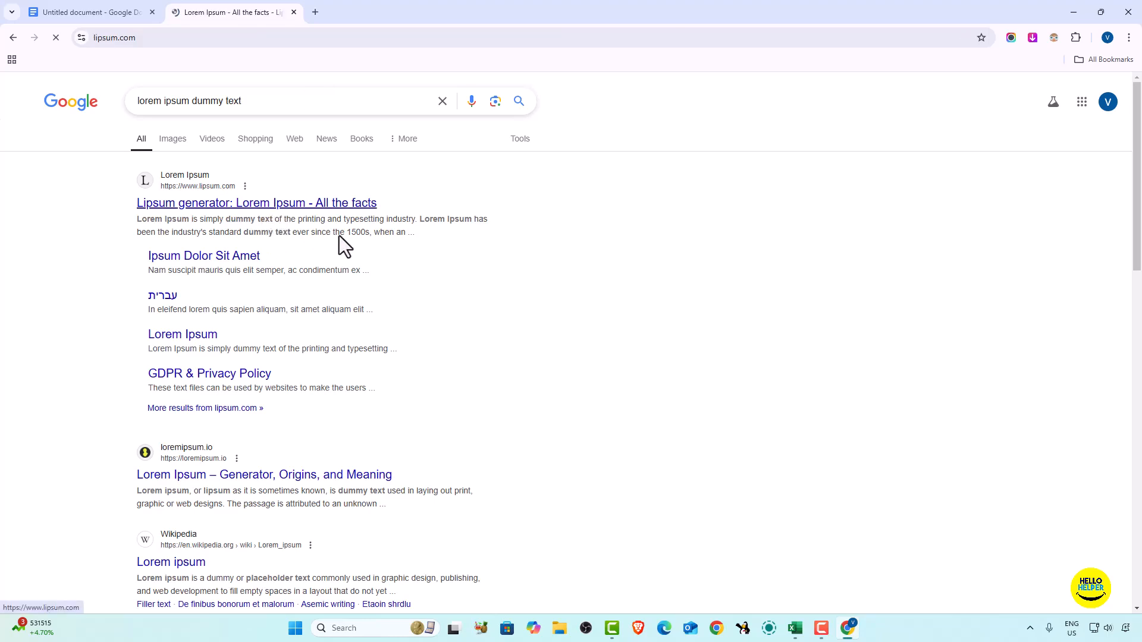
- Copy the "What is Lorem Ipsum?" heading and paragraph from lipsum.com and paste them into the blank document
scroll(438, 383, "down", 3)
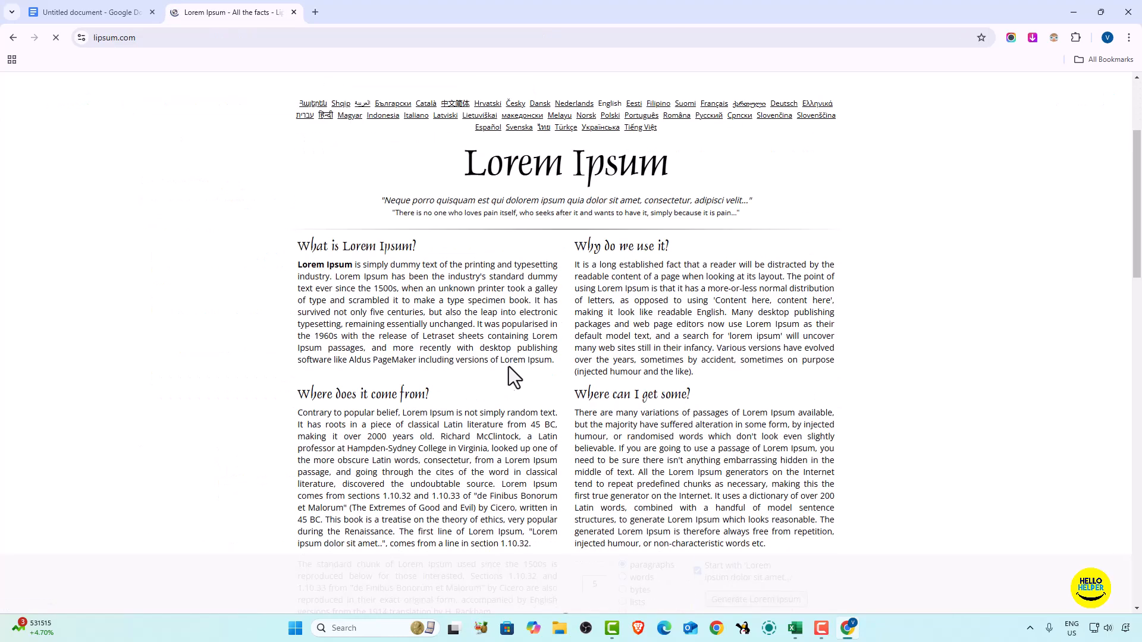
left_click_drag(553, 360, 301, 248)
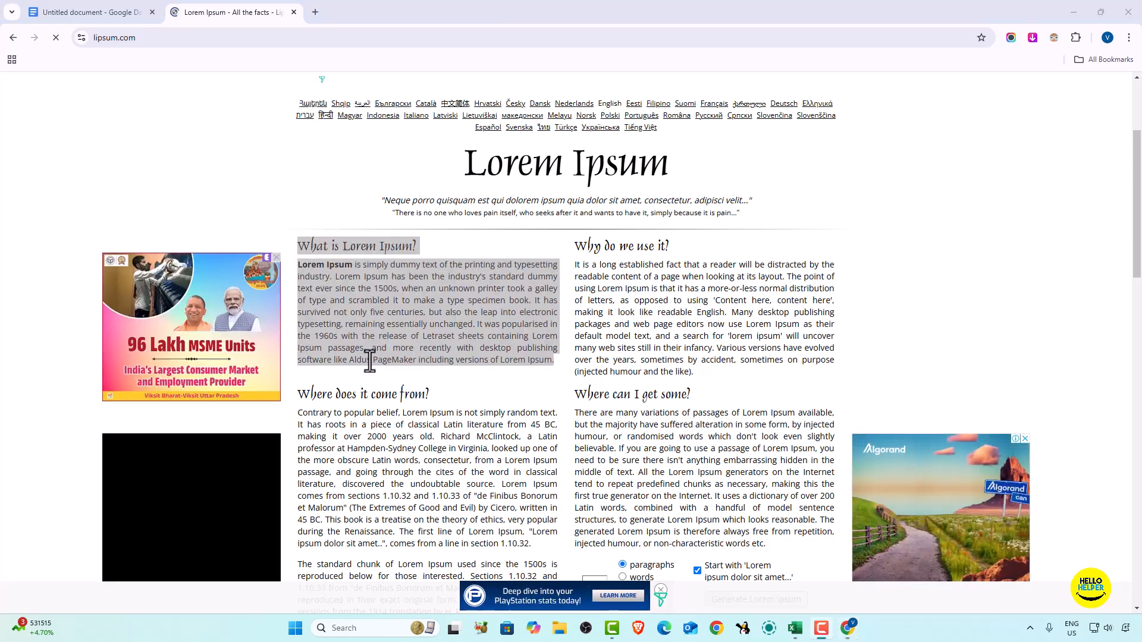
right_click(370, 291)
left_click(395, 307)
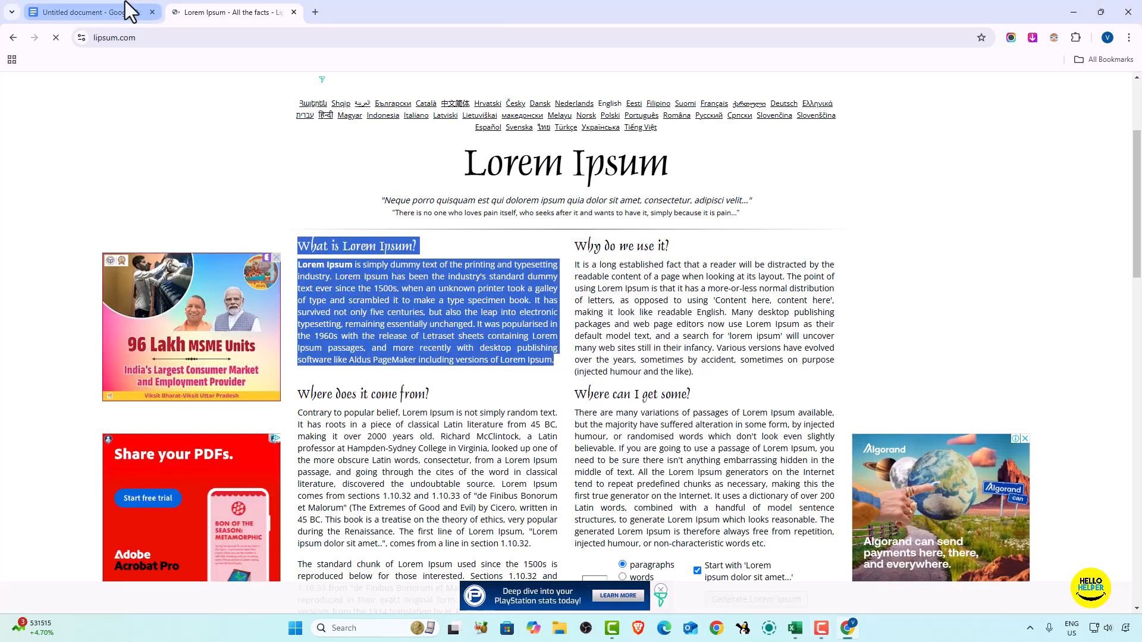
left_click(107, 12)
key("ctrl+v")
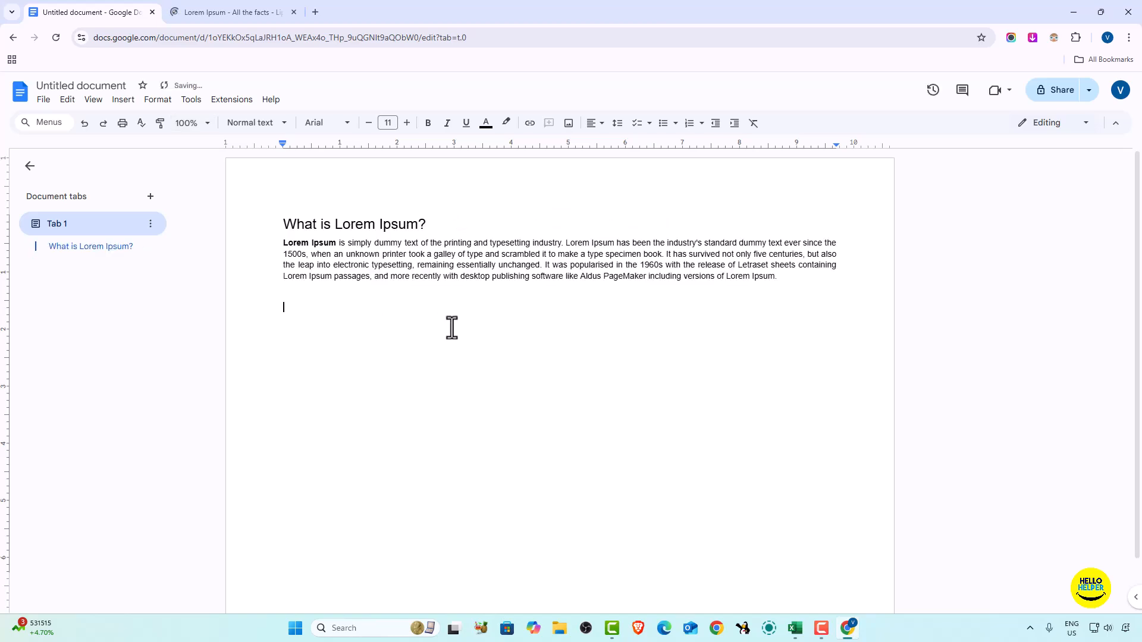
- Copy the "Why do we use it?" section from lipsum.com and paste it below the first section of the document
key("ctrl+Tab")
left_click_drag(581, 246, 704, 374)
key("ctrl+c")
left_click(51, 11)
key("ctrl+v")
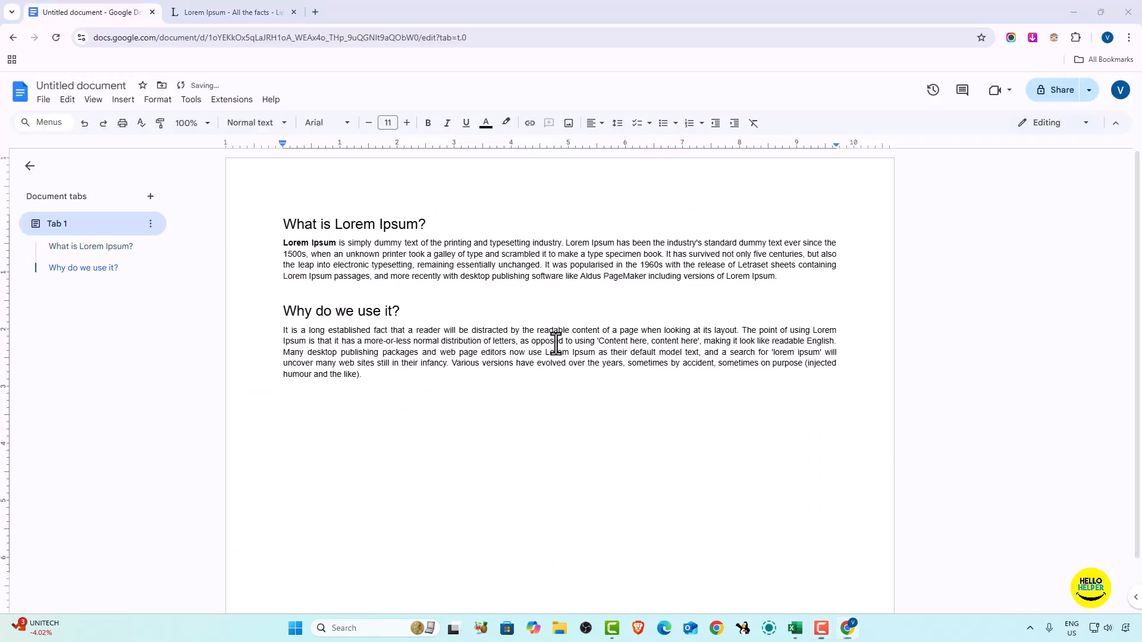
- Copy the "Where does it come from?" section from lipsum.com and paste it at the end of the document
left_click(186, 11)
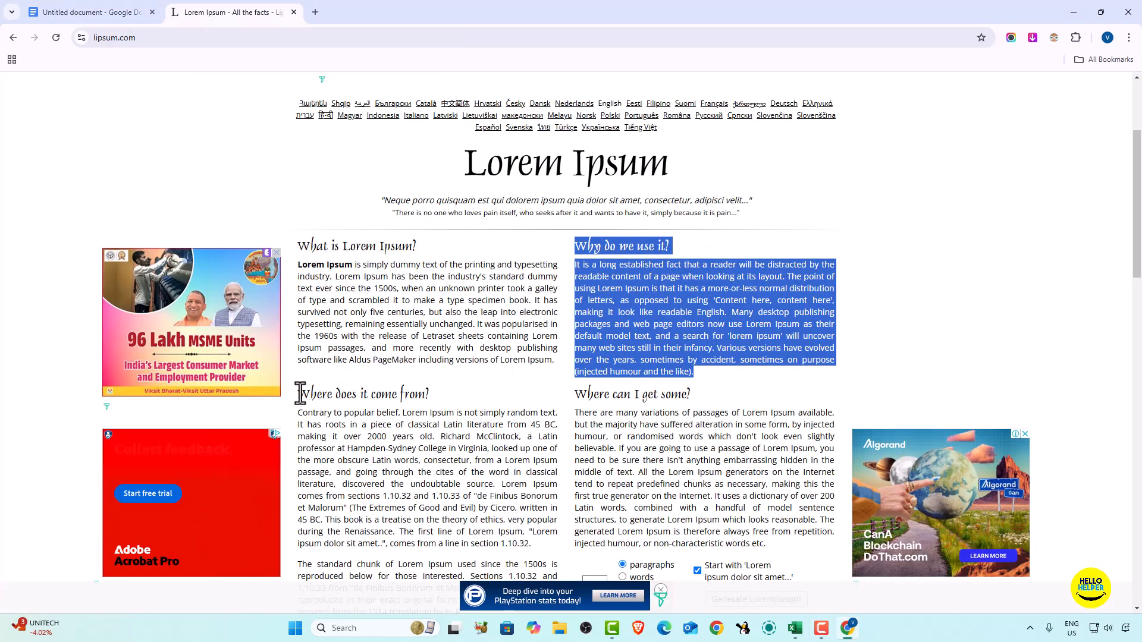
left_click_drag(301, 393, 548, 543)
key("ctrl+c")
key("ctrl+Tab")
key("ctrl+v")
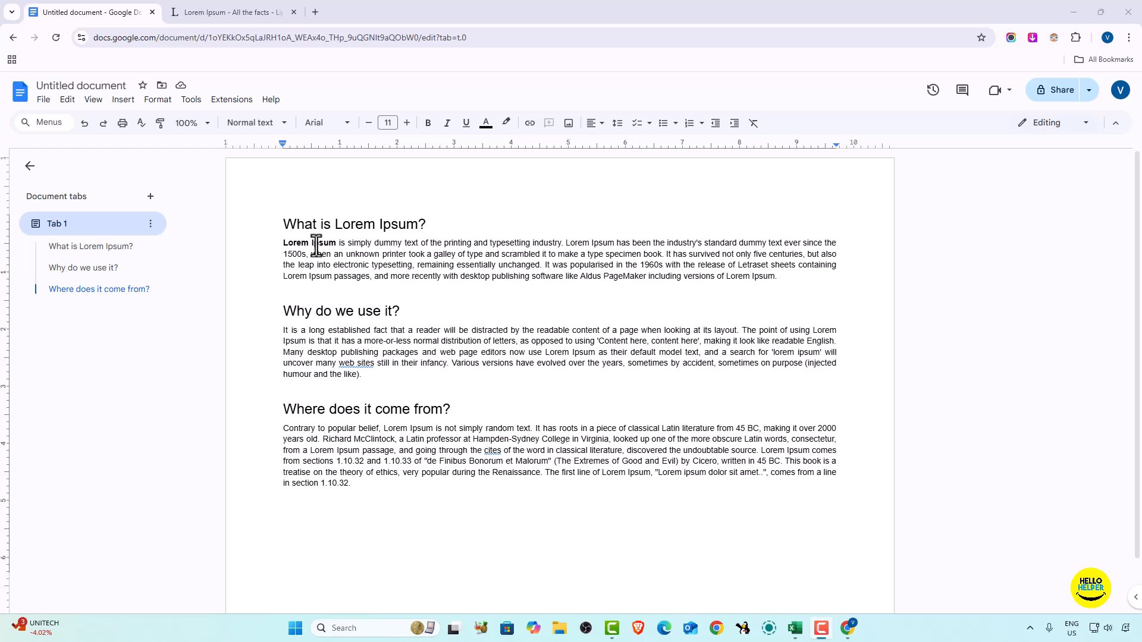
- Set the text colour of the paragraph under "What is Lorem Ipsum?" to red
left_click(279, 246)
left_click_drag(282, 244, 774, 275)
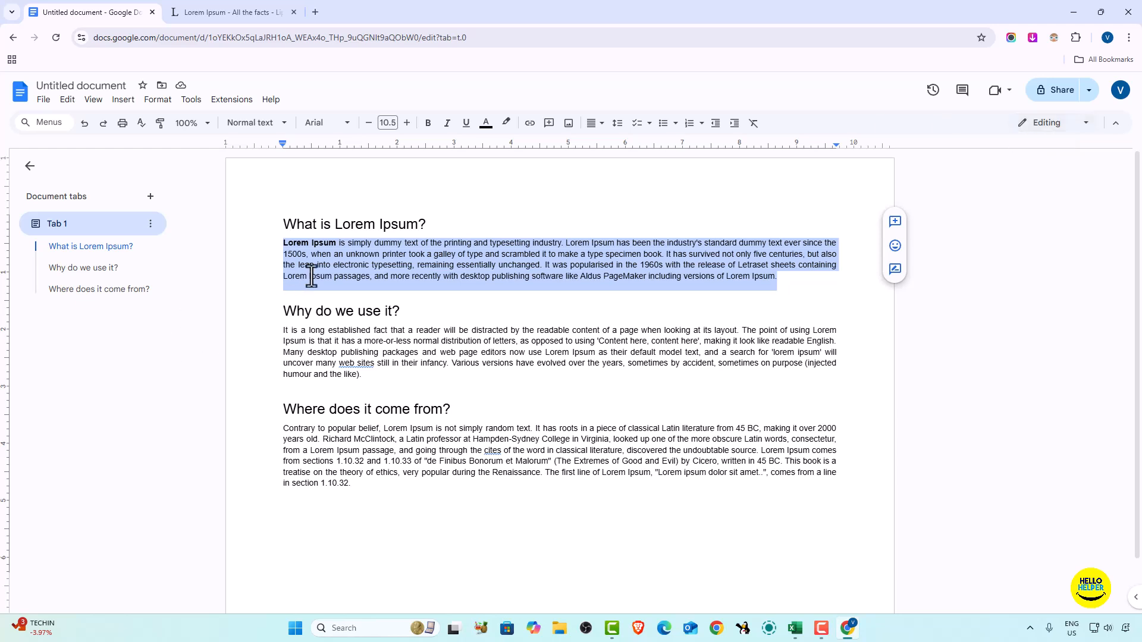
left_click(486, 124)
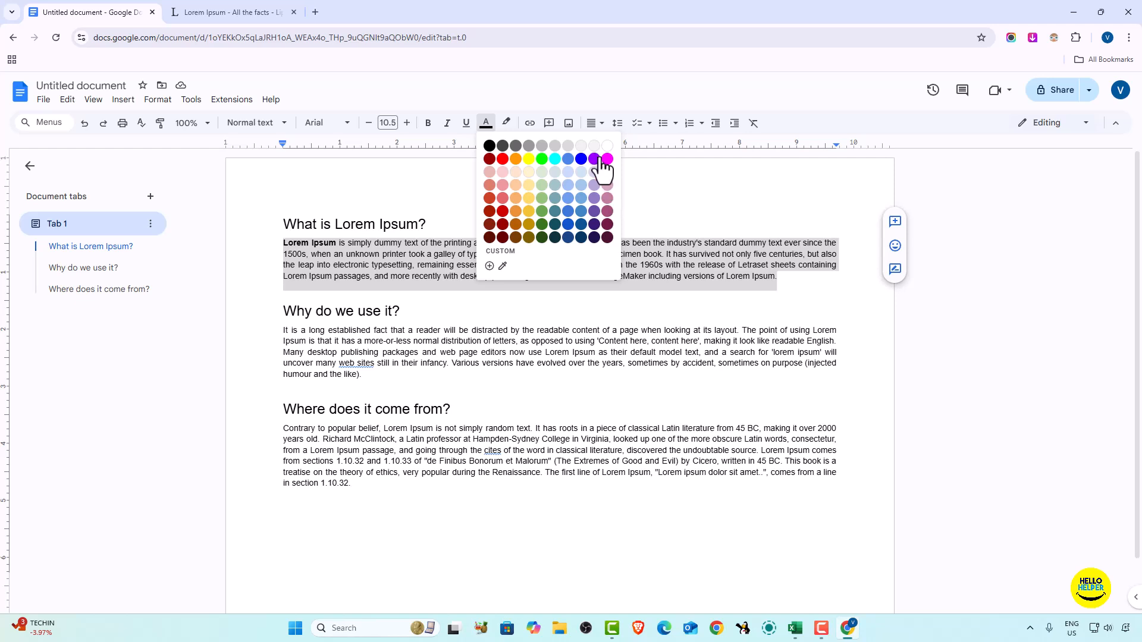
left_click(502, 159)
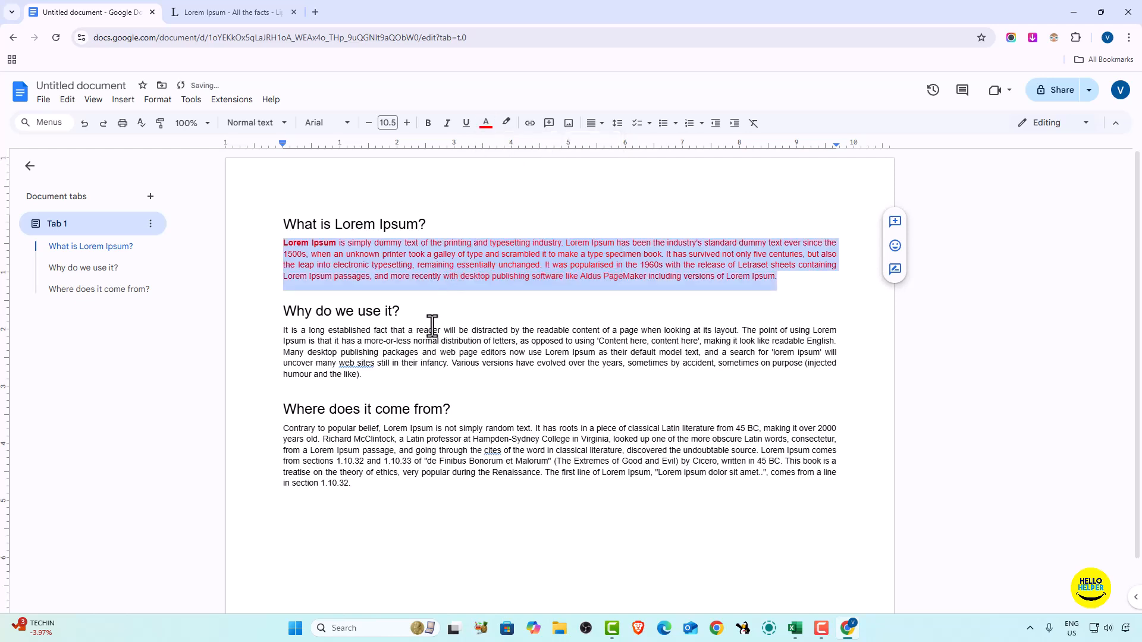
- Set the text colour of the paragraph under "Why do we use it?" to dark green 1
left_click_drag(366, 377, 282, 337)
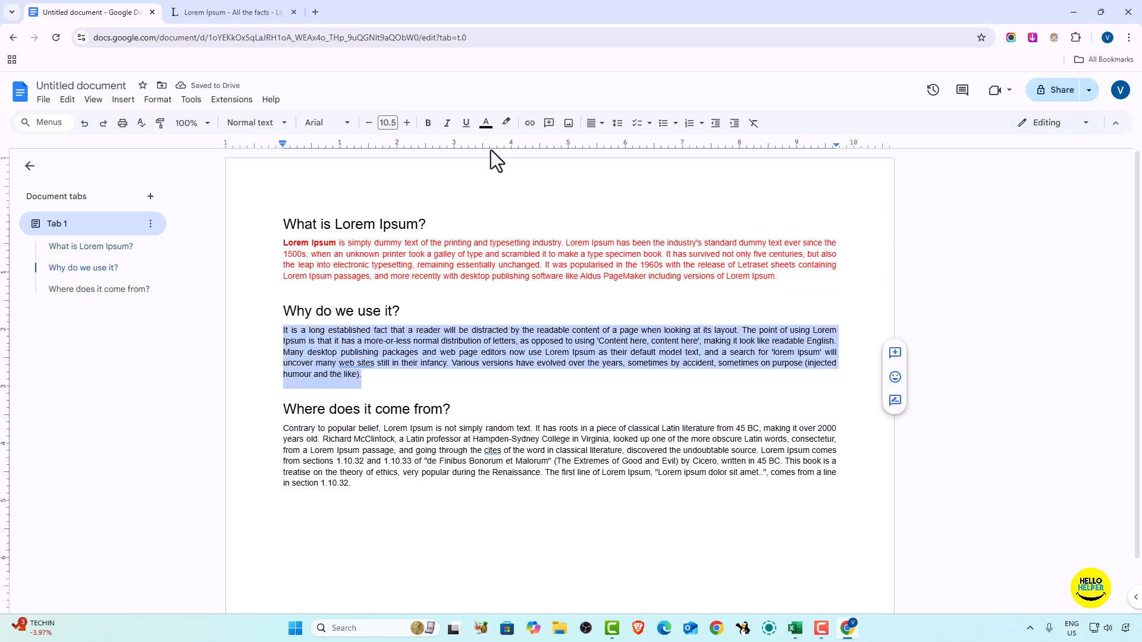
left_click(486, 123)
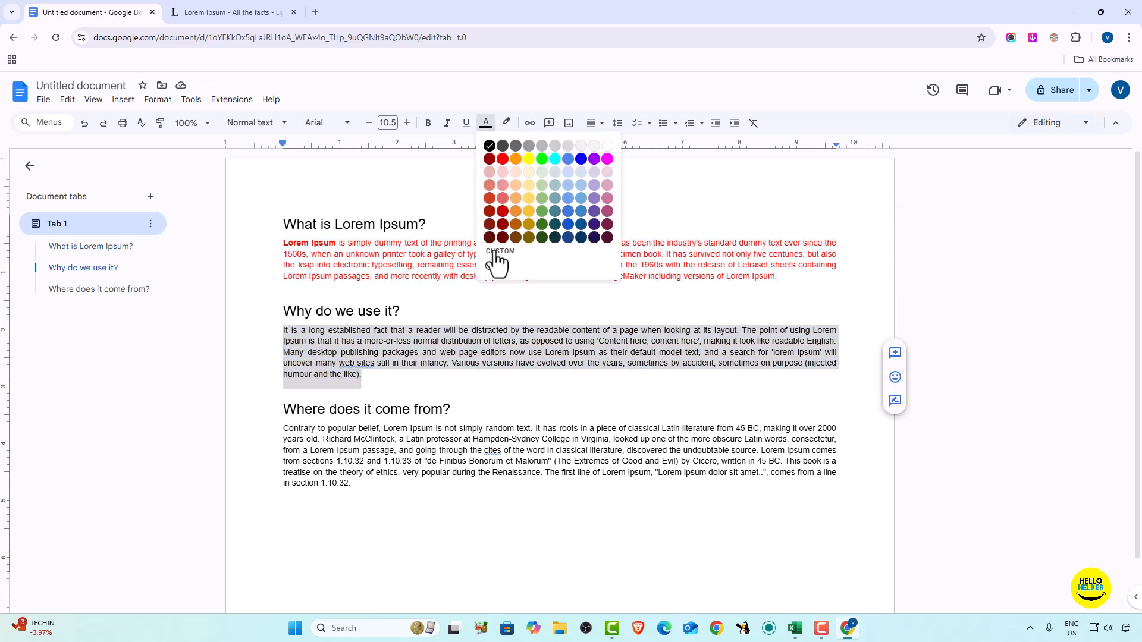
left_click(542, 211)
left_click(376, 523)
- Set the text colour of the paragraph under "Where does it come from?" to blue
left_click_drag(356, 484, 284, 432)
left_click(486, 123)
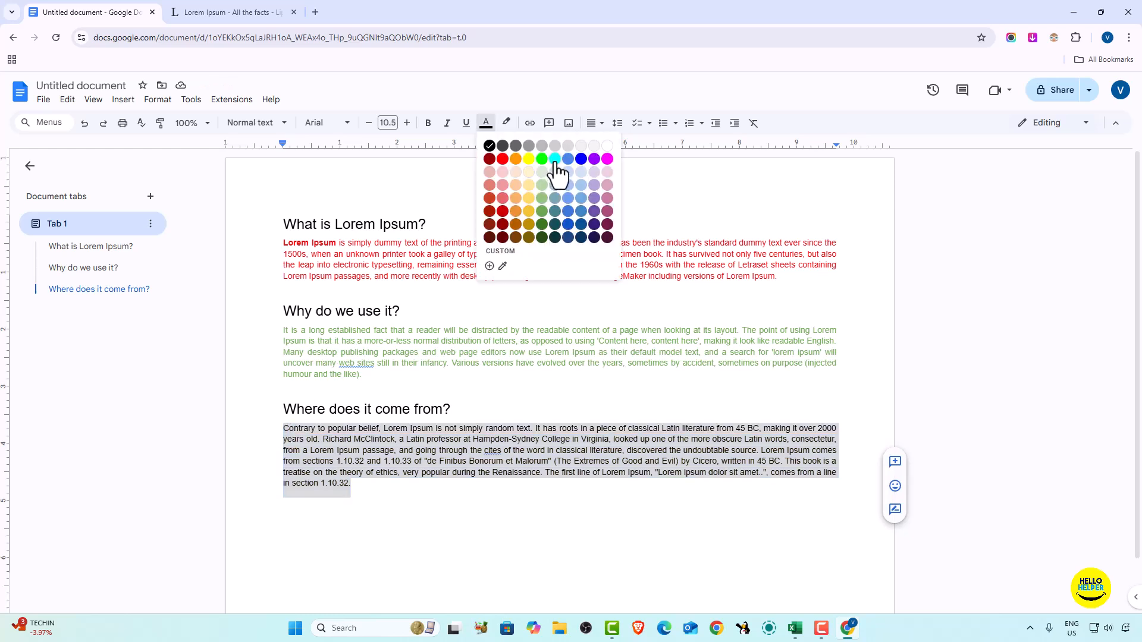
left_click(581, 159)
left_click(404, 512)
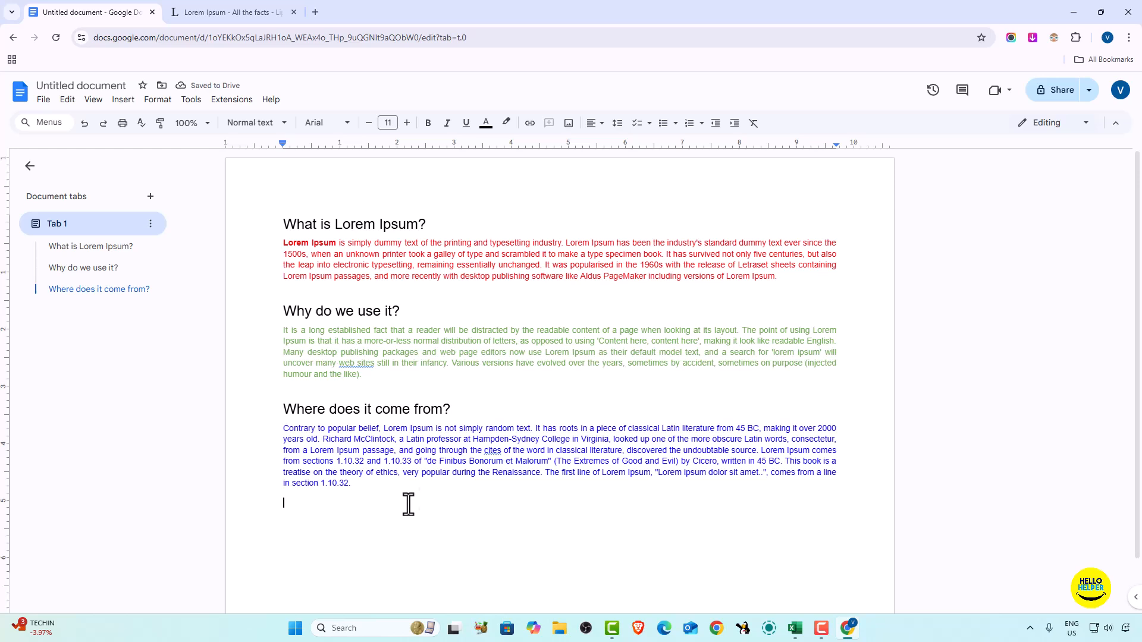
- Set the text colour of the "Where does it come from?" heading to the darkest red shade
left_click(485, 124)
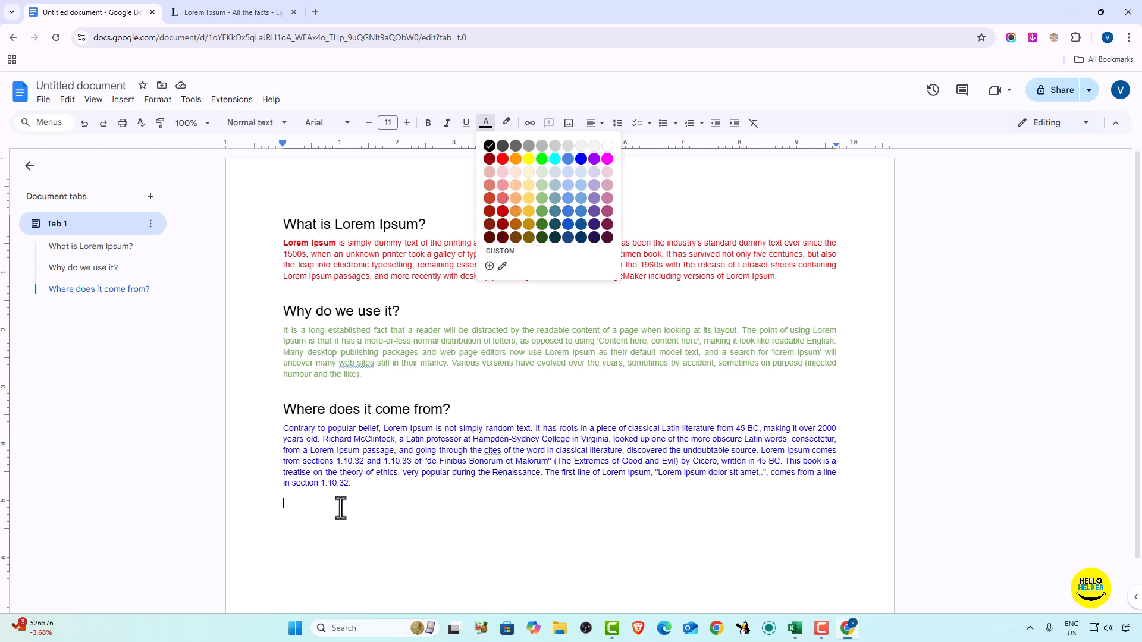
left_click_drag(453, 409, 297, 409)
key("shift+Left")
left_click(486, 123)
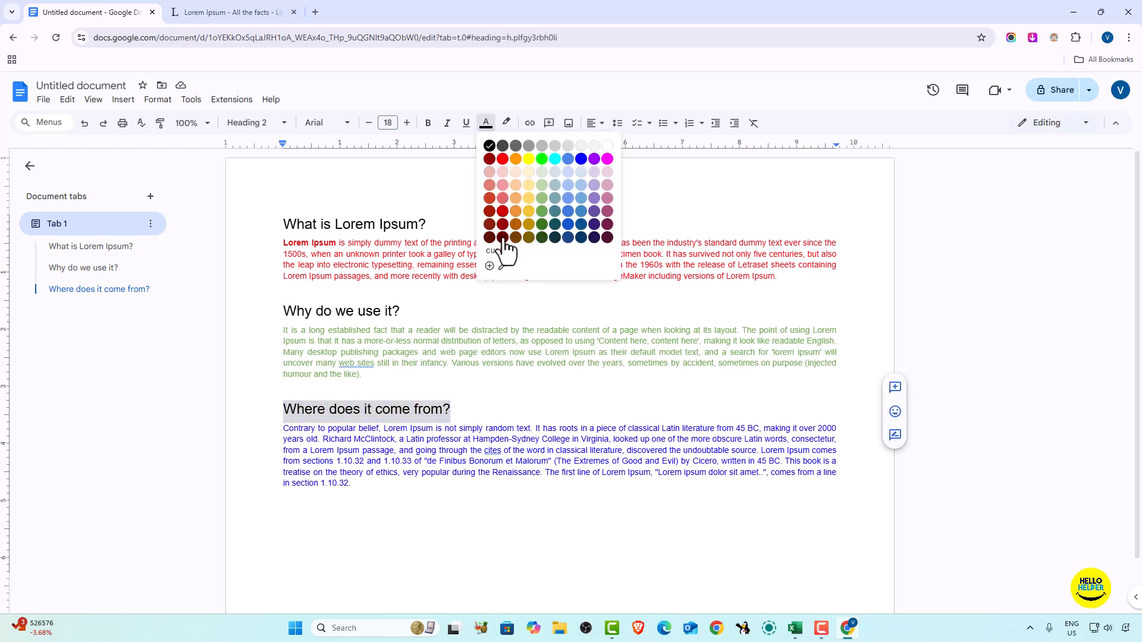
left_click(503, 248)
left_click(444, 417)
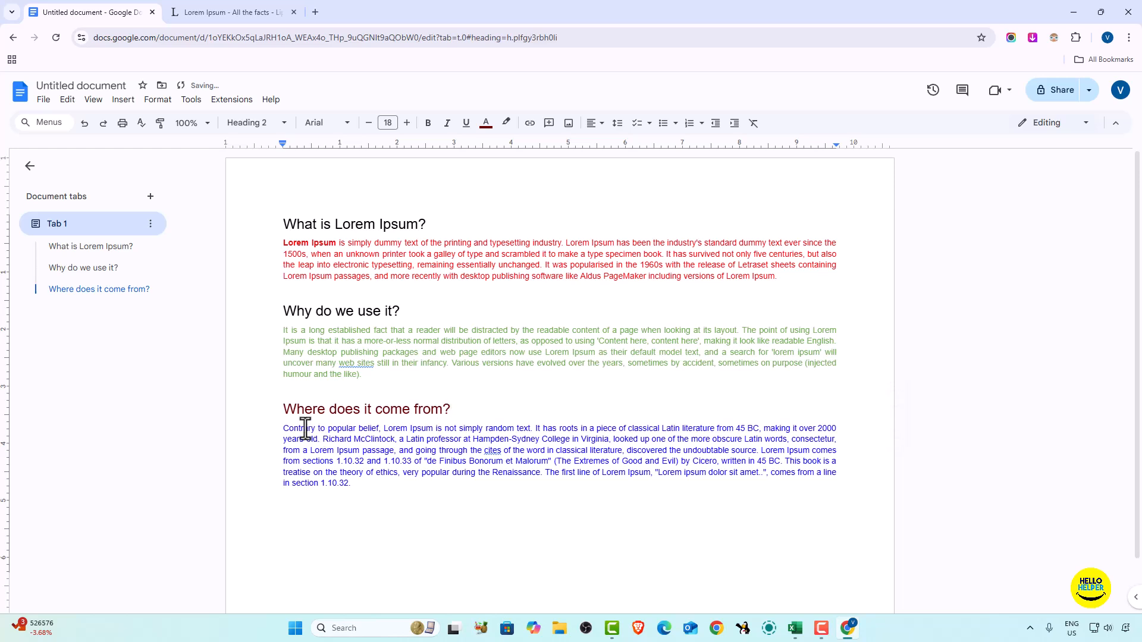
- Set the text colour of the "Why do we use it?" heading to the darkest green shade
left_click_drag(410, 311, 284, 315)
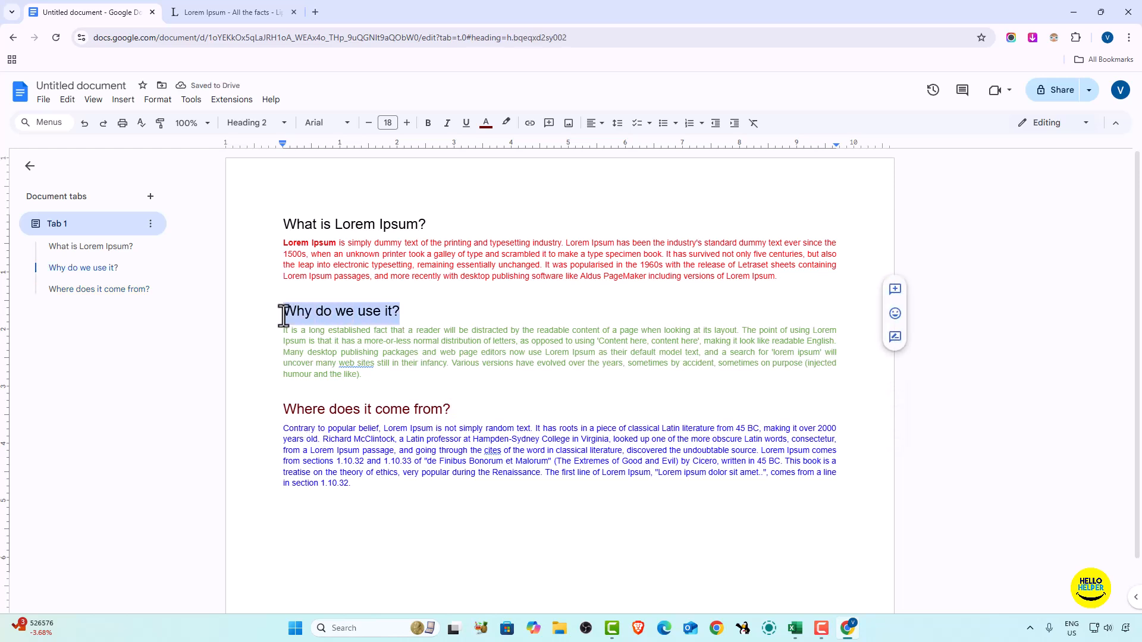
left_click(486, 123)
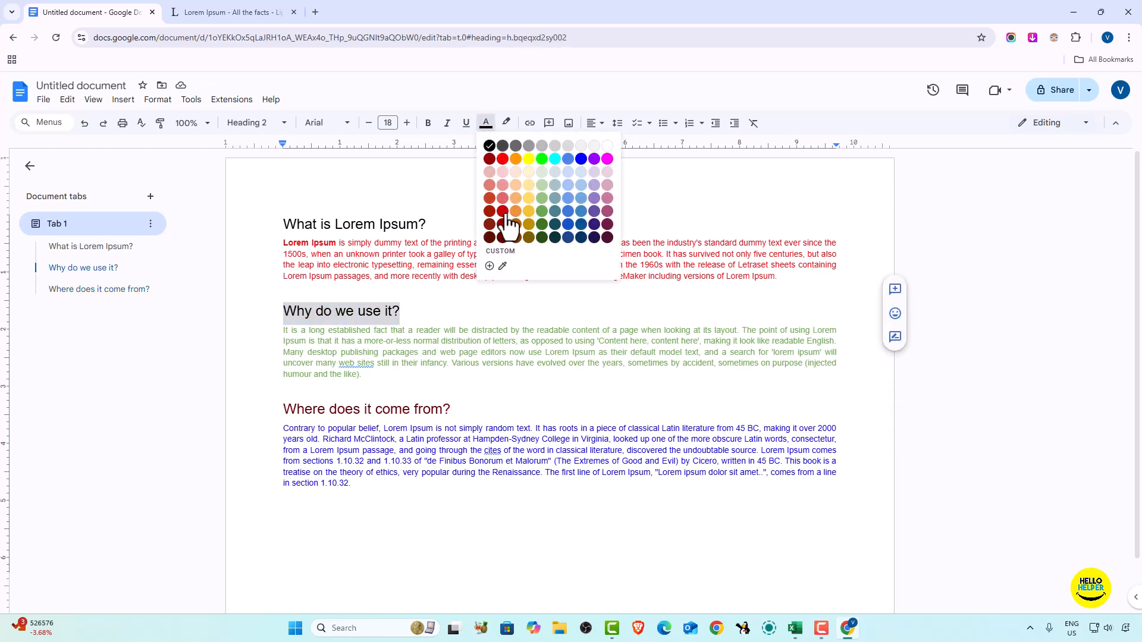
left_click(542, 238)
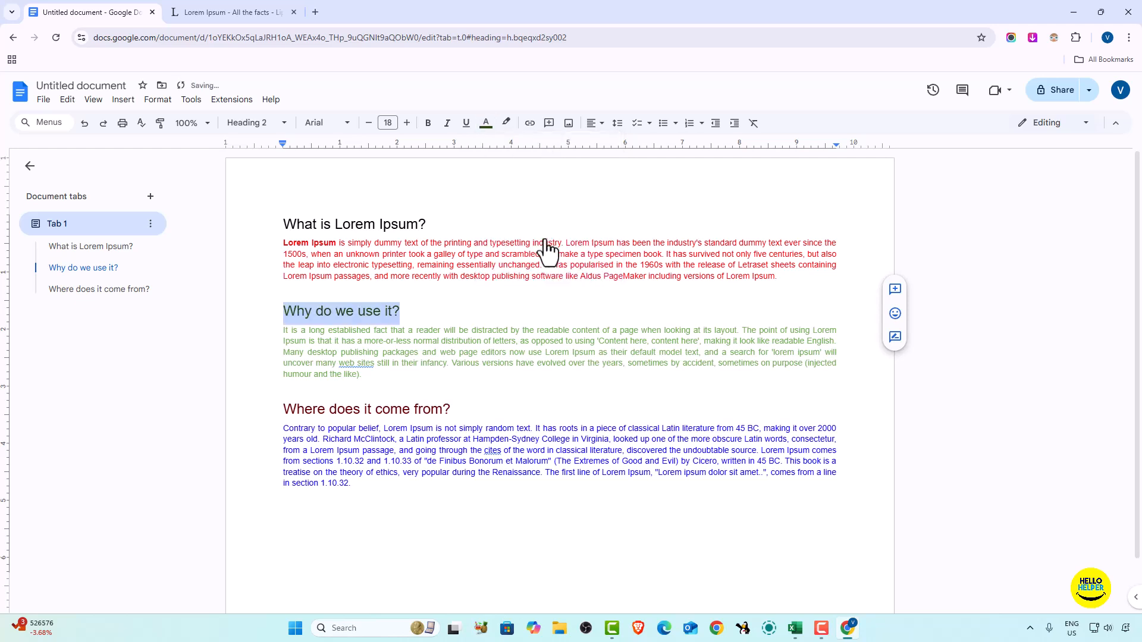
left_click(404, 312)
- Recolour the "What is Lorem Ipsum?" heading with the blue sampled by eyedropper from the Google Docs logo
left_click_drag(436, 224, 256, 222)
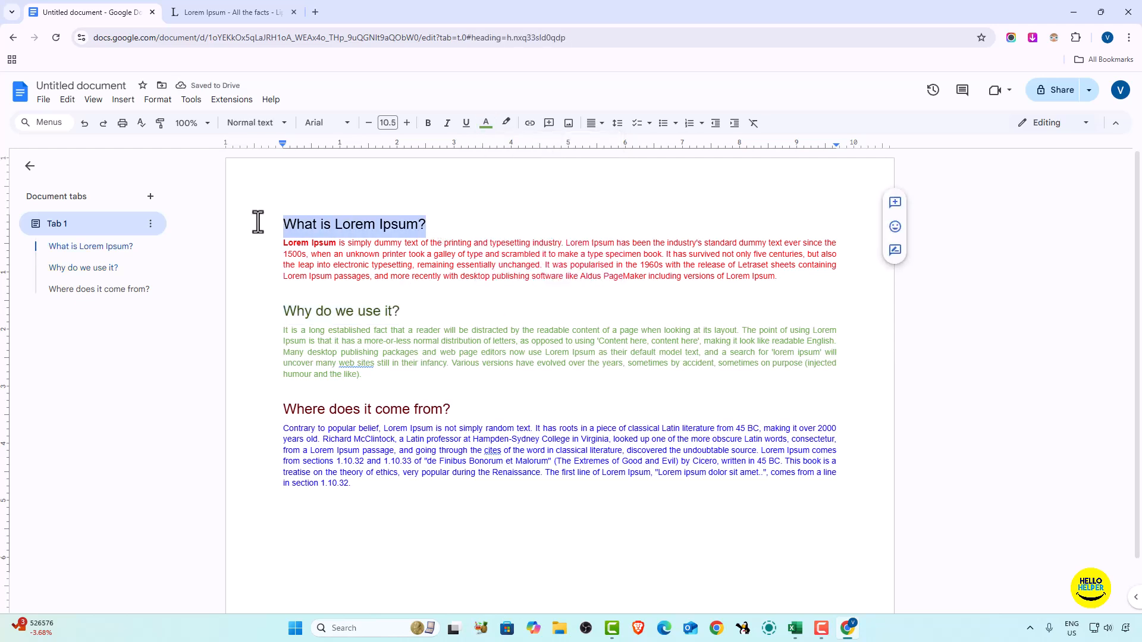
left_click(486, 123)
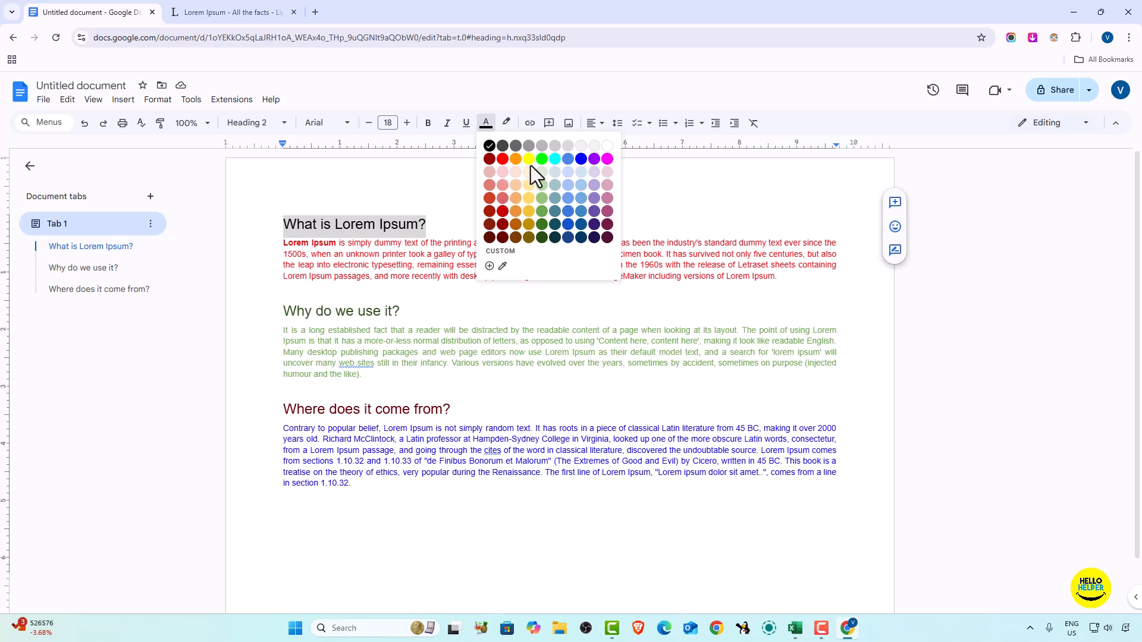
left_click(503, 266)
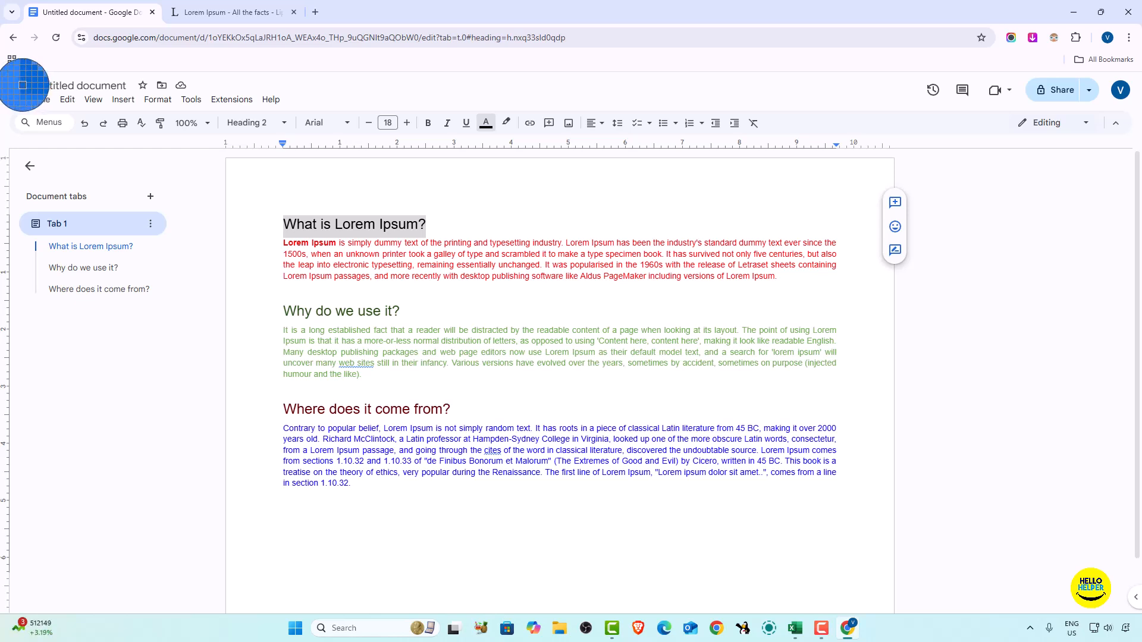
left_click(23, 84)
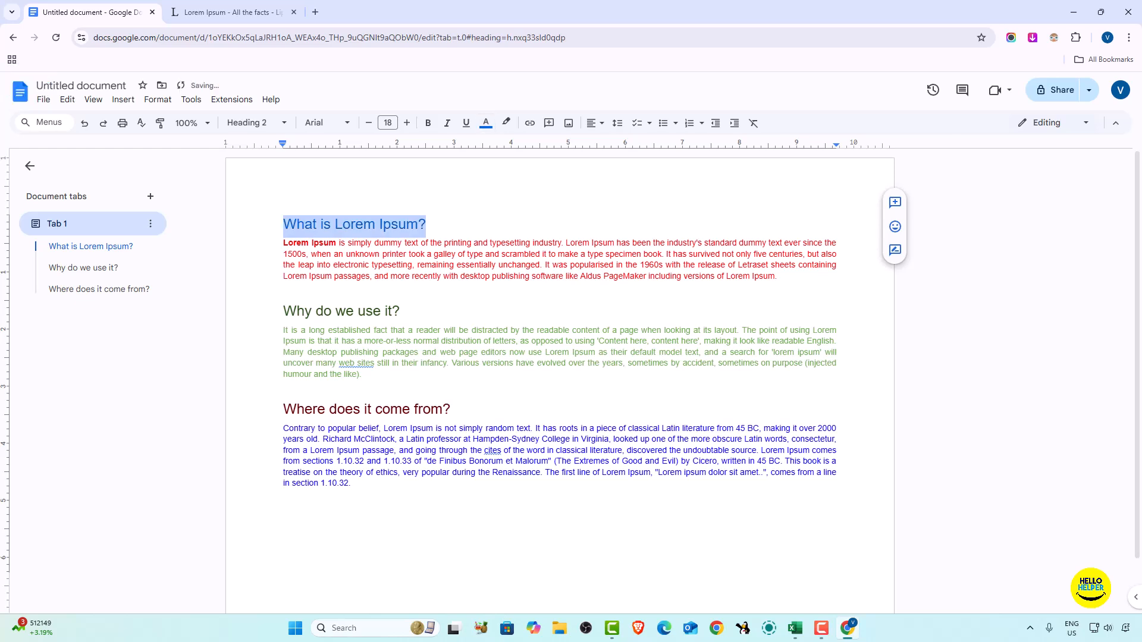
left_click(426, 237)
left_click_drag(429, 218, 267, 205)
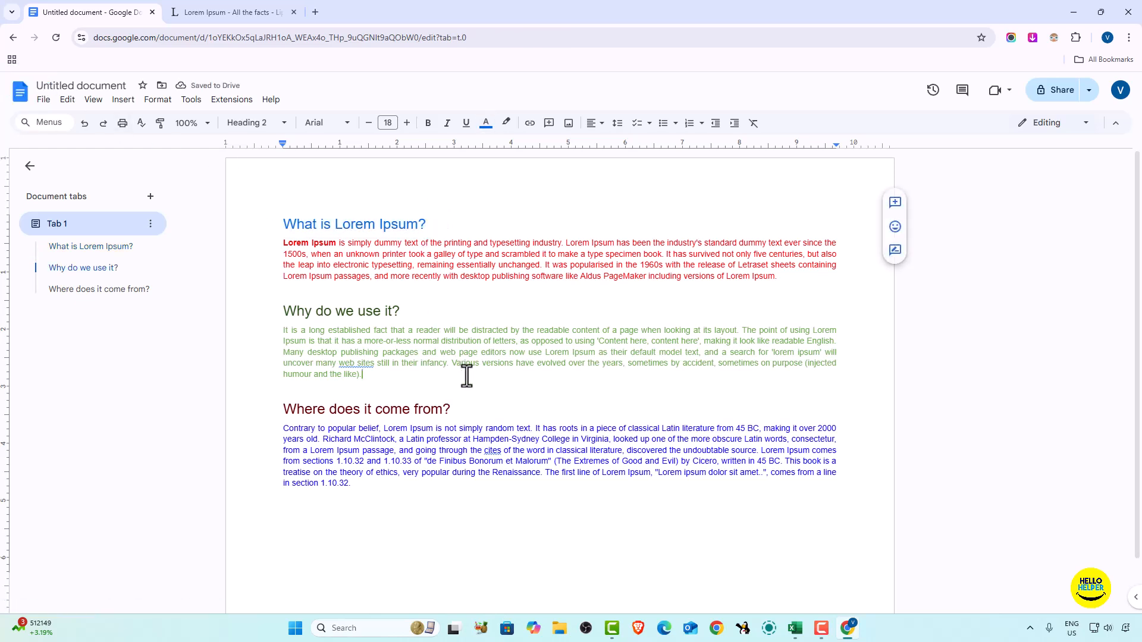
- Open the custom text colour picker for the "Where does it come from?" heading
left_click_drag(452, 409, 283, 408)
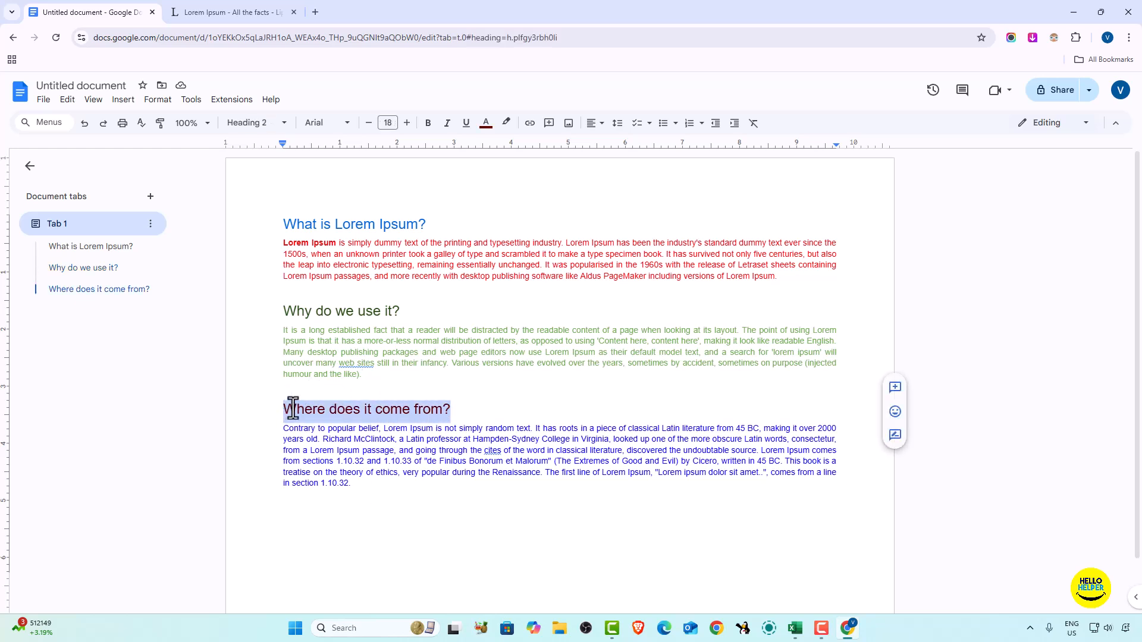
left_click(485, 125)
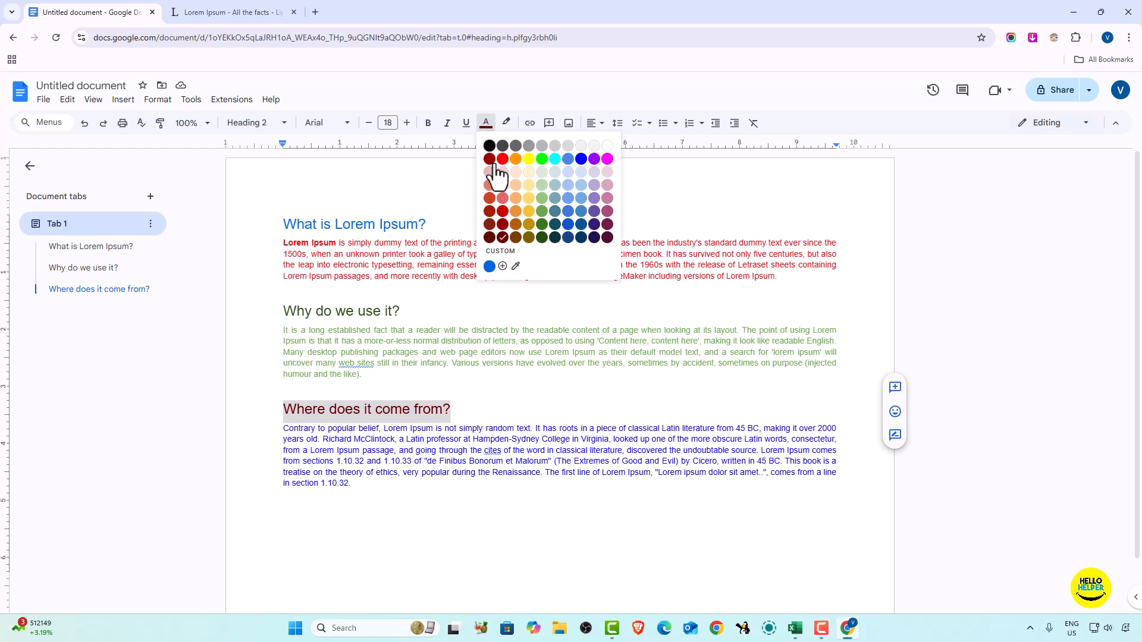
left_click(502, 266)
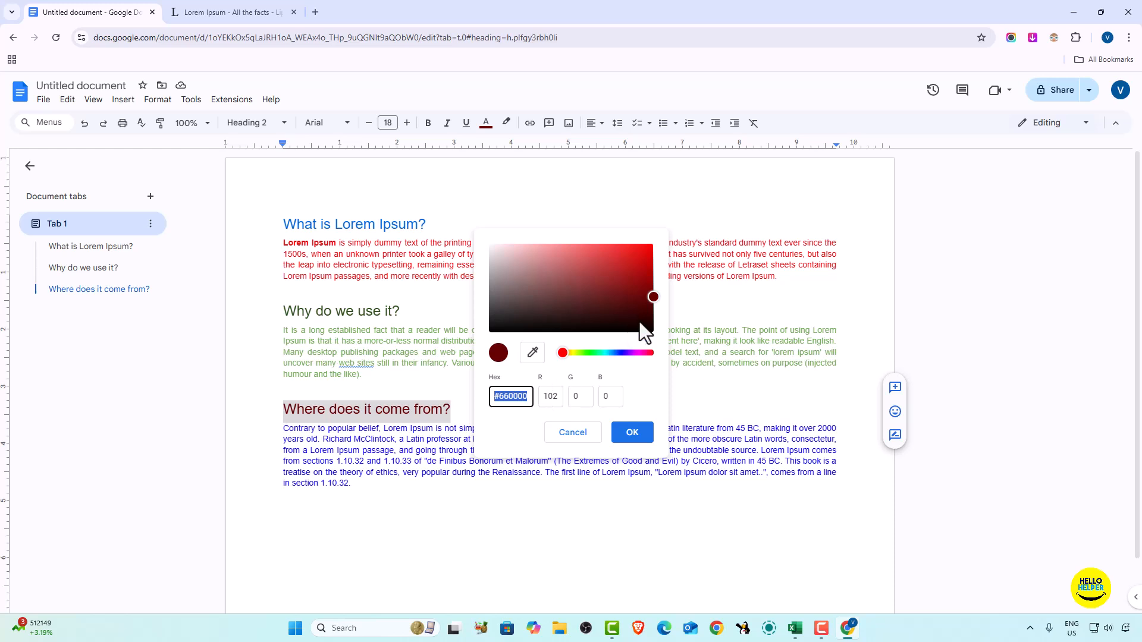
- Try custom shades for the heading, including red #d90c0c and yellow #daba18
left_click_drag(654, 300, 644, 256)
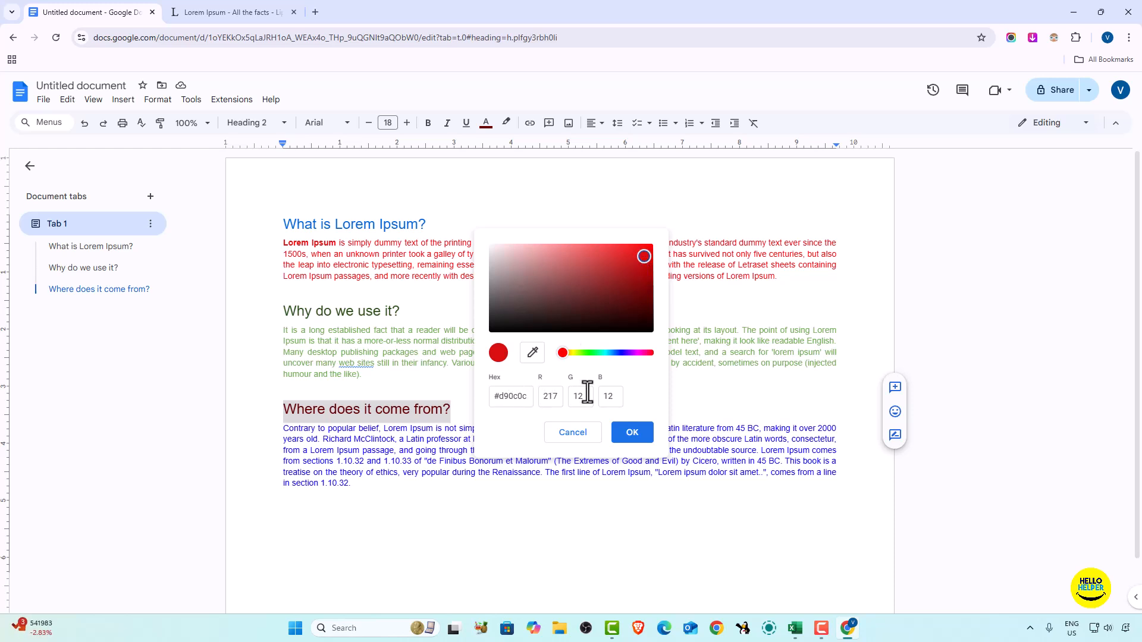
left_click(646, 265)
left_click_drag(646, 265, 635, 256)
left_click(601, 356)
left_click(600, 356)
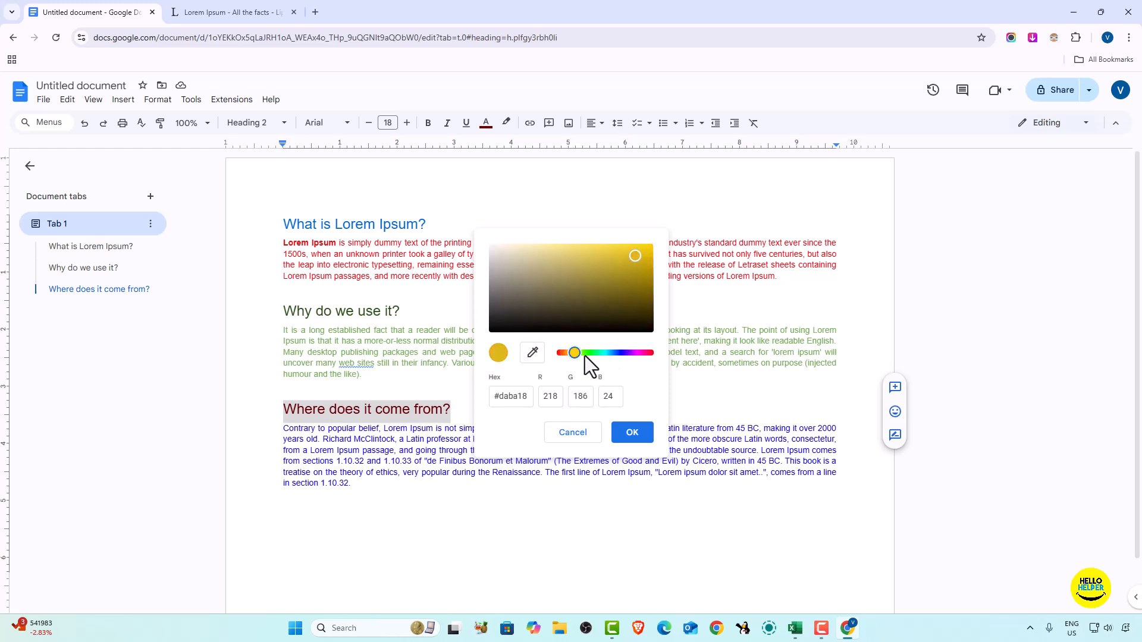
- Apply the custom bright green #38c40c to the "Where does it come from?" heading and deselect it
left_click_drag(575, 356, 588, 356)
mouse_move(629, 267)
left_mouse_down()
mouse_move(640, 260)
mouse_move(643, 290)
mouse_move(643, 266)
left_mouse_up()
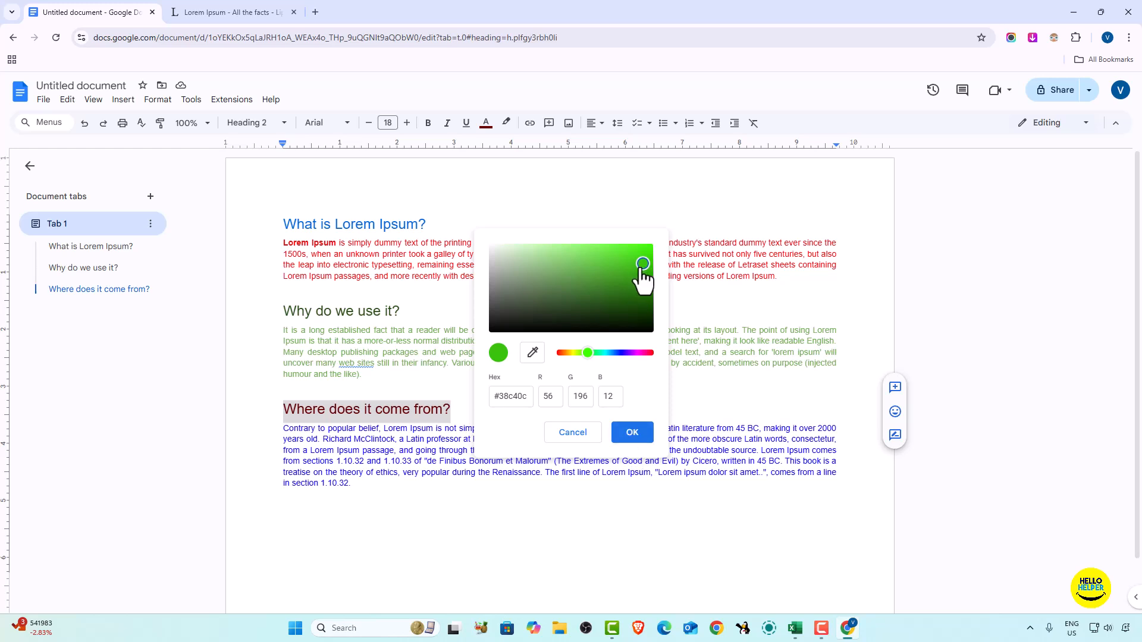
left_click(632, 433)
left_click(476, 509)
triple_click(386, 412)
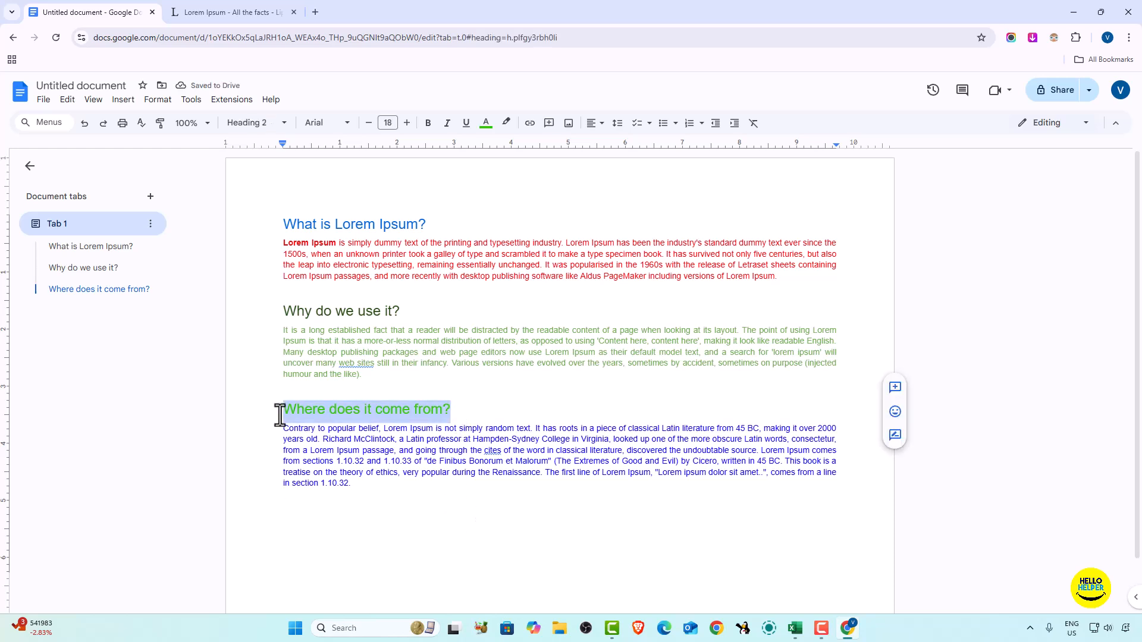
left_click(519, 493)
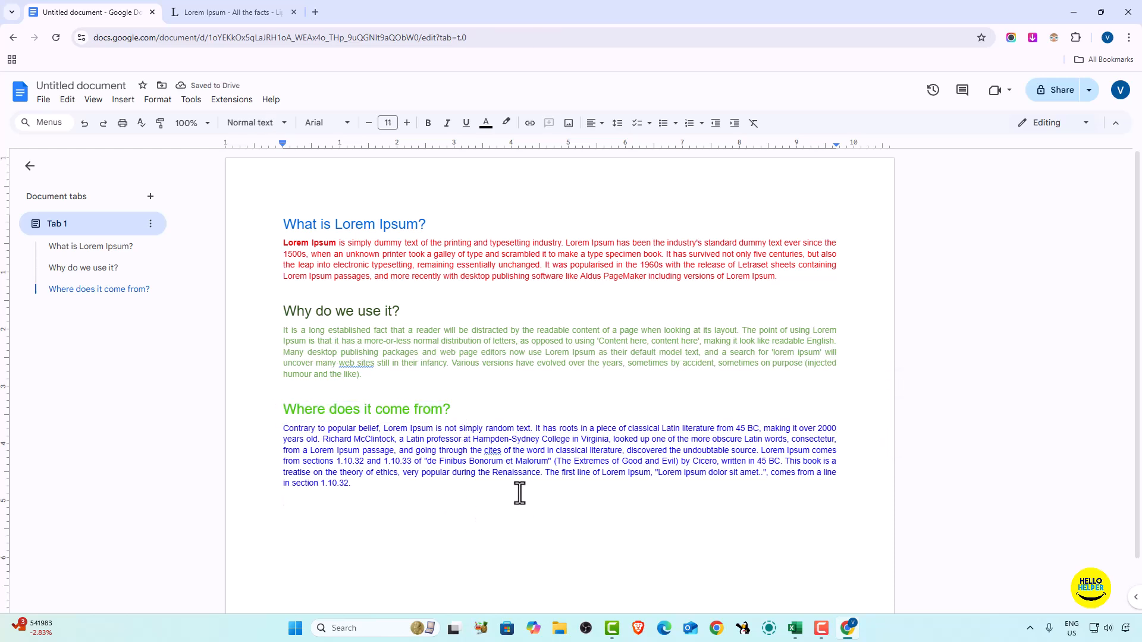